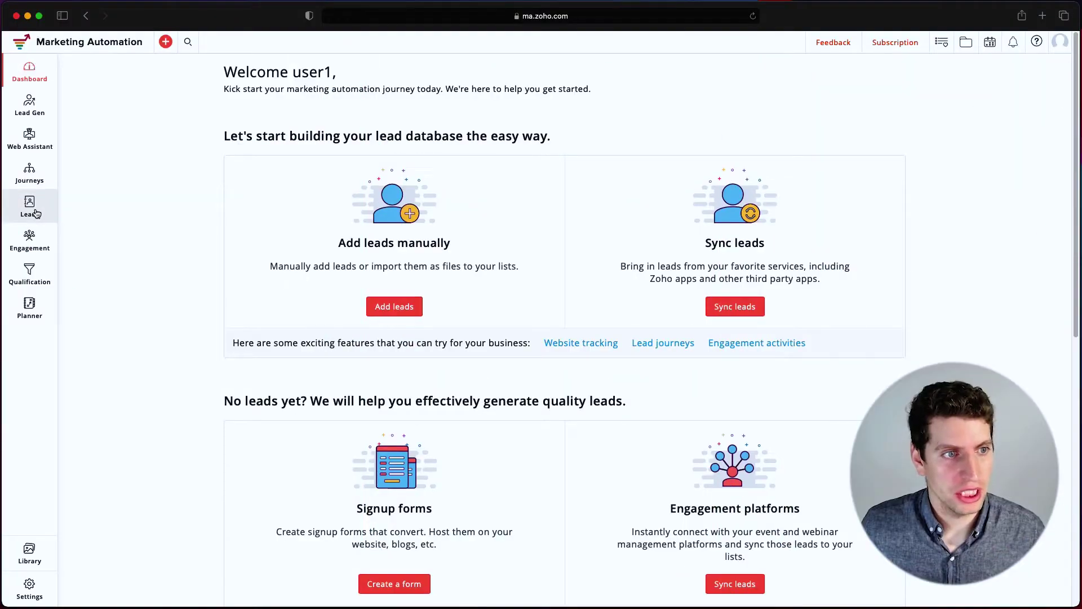
Open My First List under Manage lists and start an Import leads from a file
{"action": "left_click", "coordinate": [35, 210]}
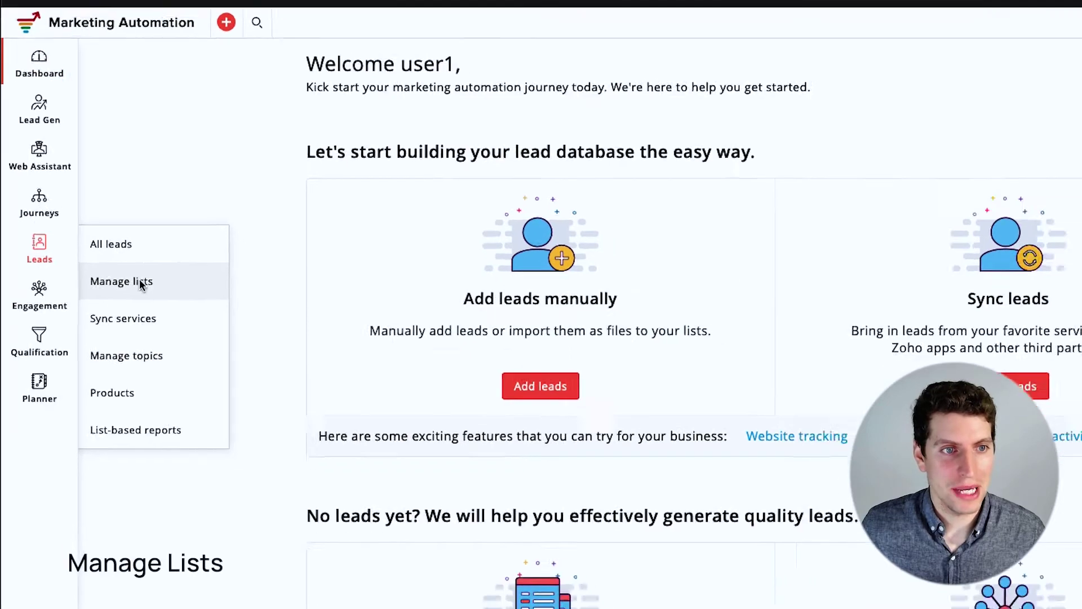
{"action": "left_click", "coordinate": [140, 282]}
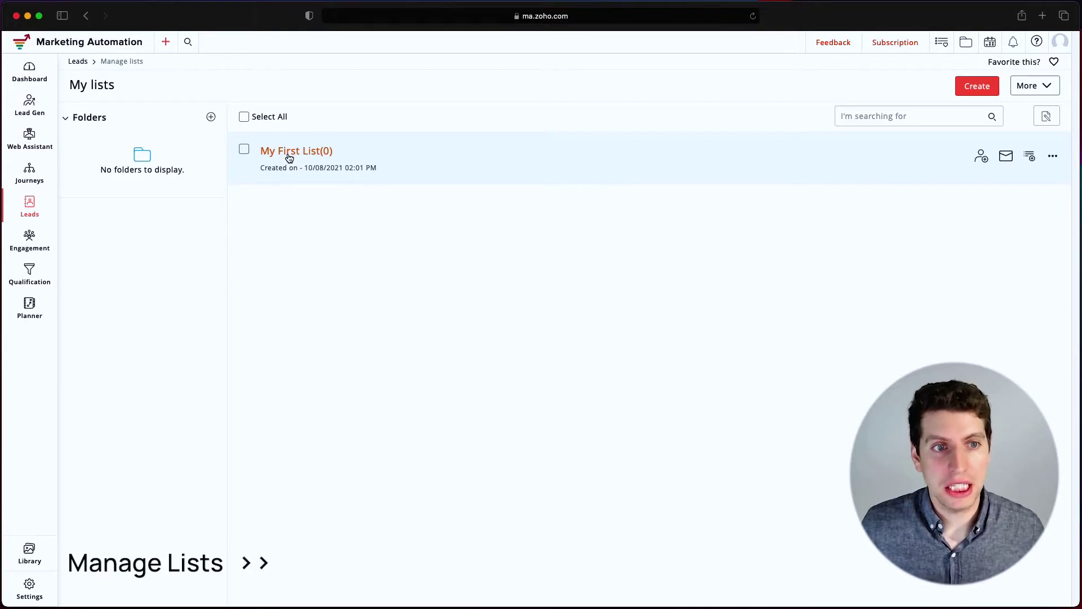
{"action": "left_click", "coordinate": [324, 152]}
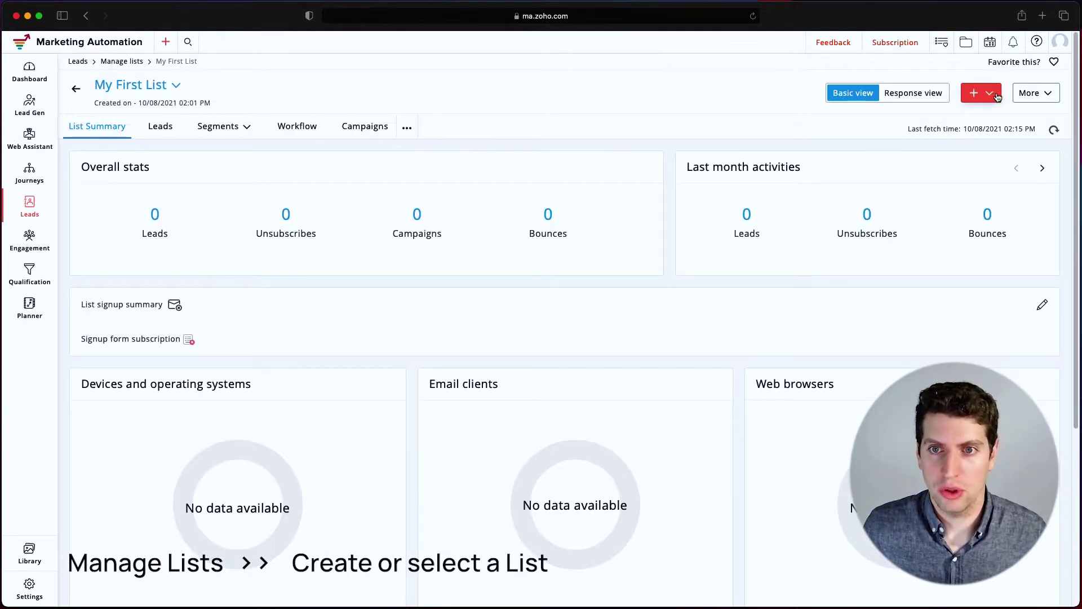
{"action": "left_click", "coordinate": [978, 94]}
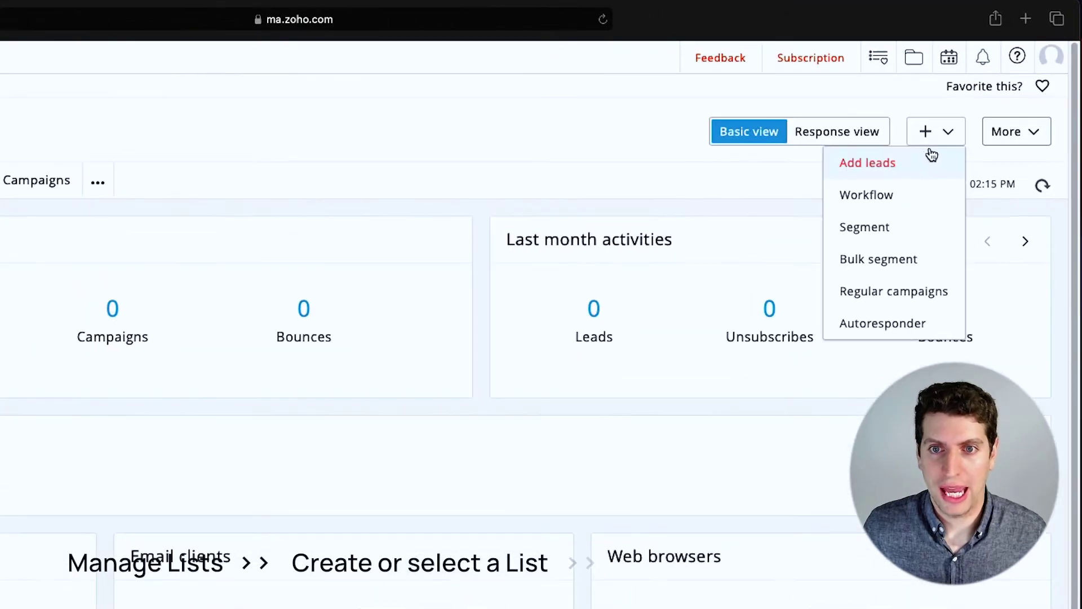
{"action": "left_click", "coordinate": [919, 162]}
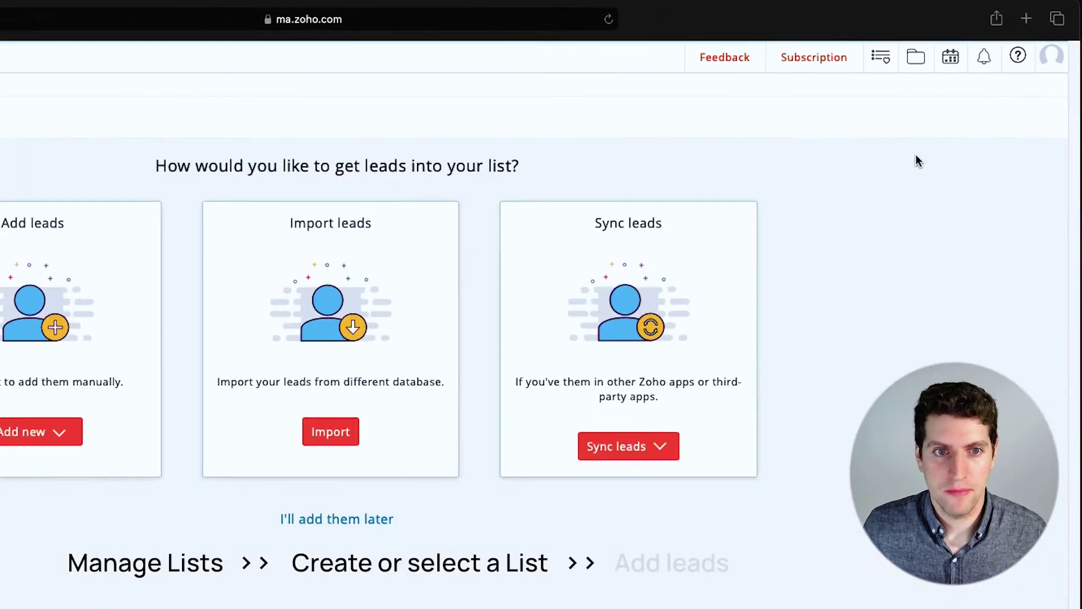
{"action": "left_click", "coordinate": [556, 303]}
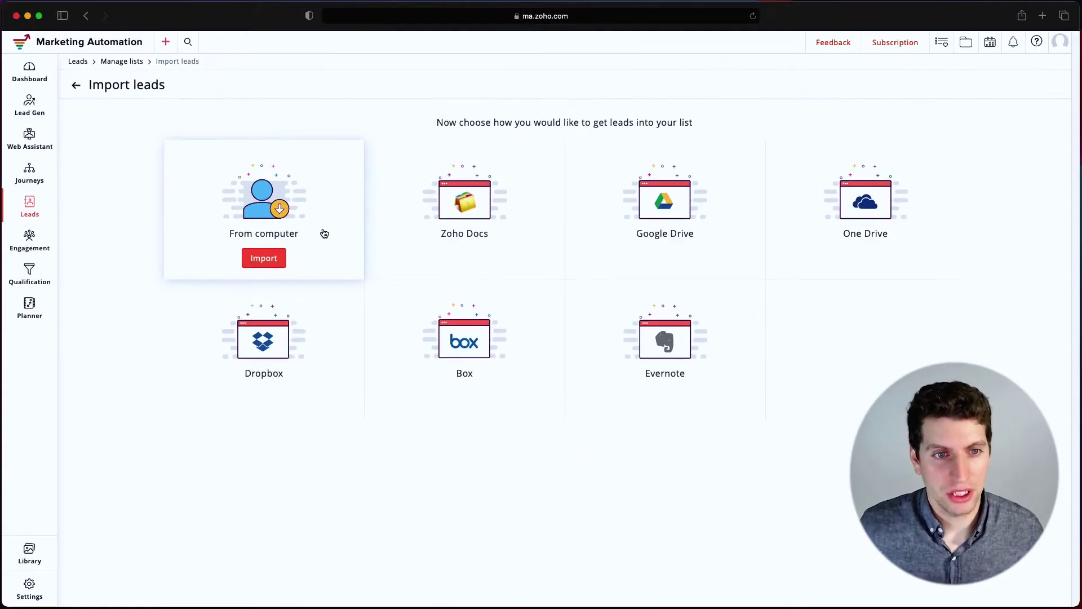
Choose importing from the computer and tag the contacts with the Marketing topic
{"action": "left_click", "coordinate": [314, 215]}
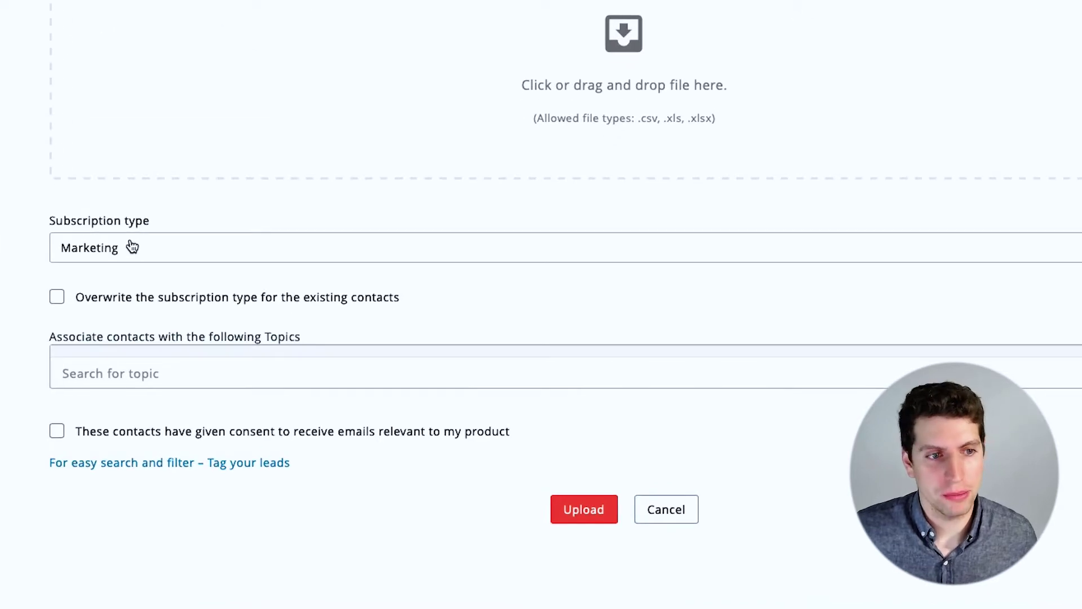
{"action": "left_click", "coordinate": [119, 374]}
{"action": "left_click", "coordinate": [96, 438]}
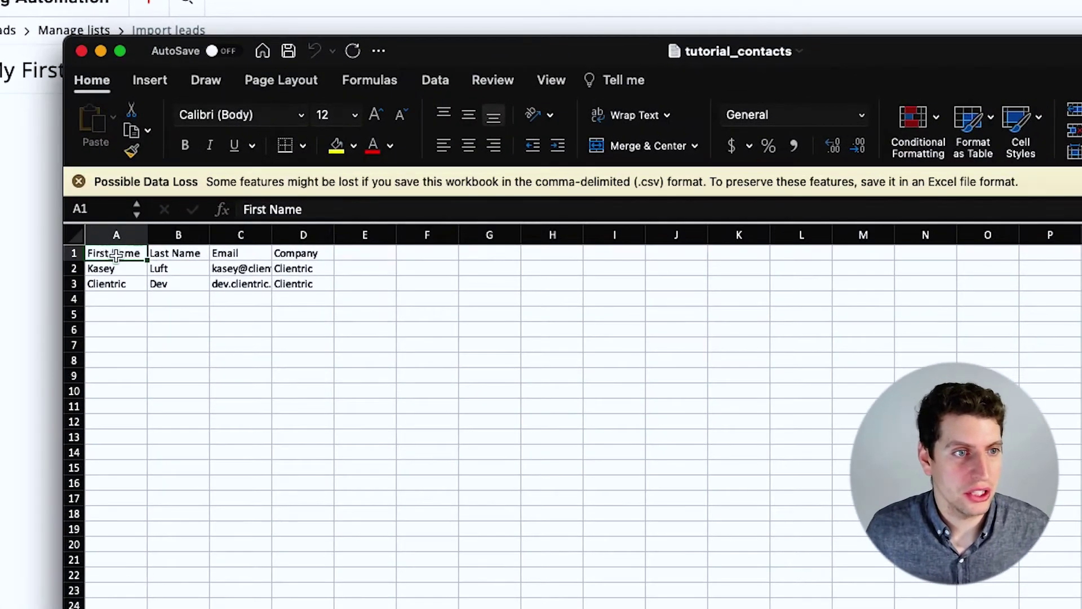
Check the Last Name, Email and Company headers and both contact rows in tutorial_contacts, then close Excel
{"action": "left_click", "coordinate": [160, 252]}
{"action": "left_click", "coordinate": [217, 254]}
{"action": "left_click", "coordinate": [299, 254]}
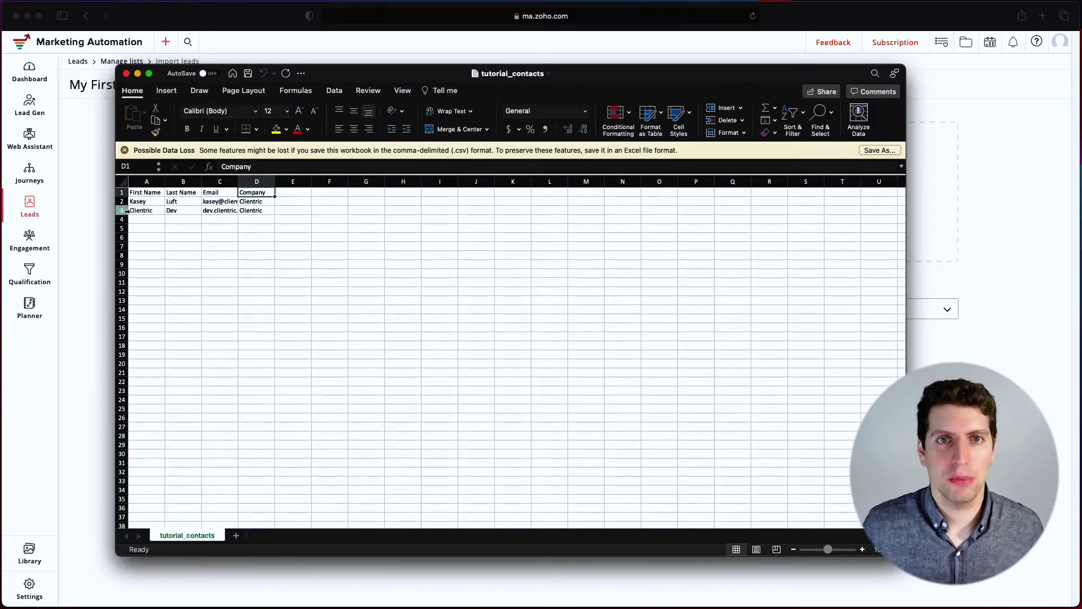
{"action": "left_click_drag", "start_coordinate": [145, 194], "coordinate": [214, 206]}
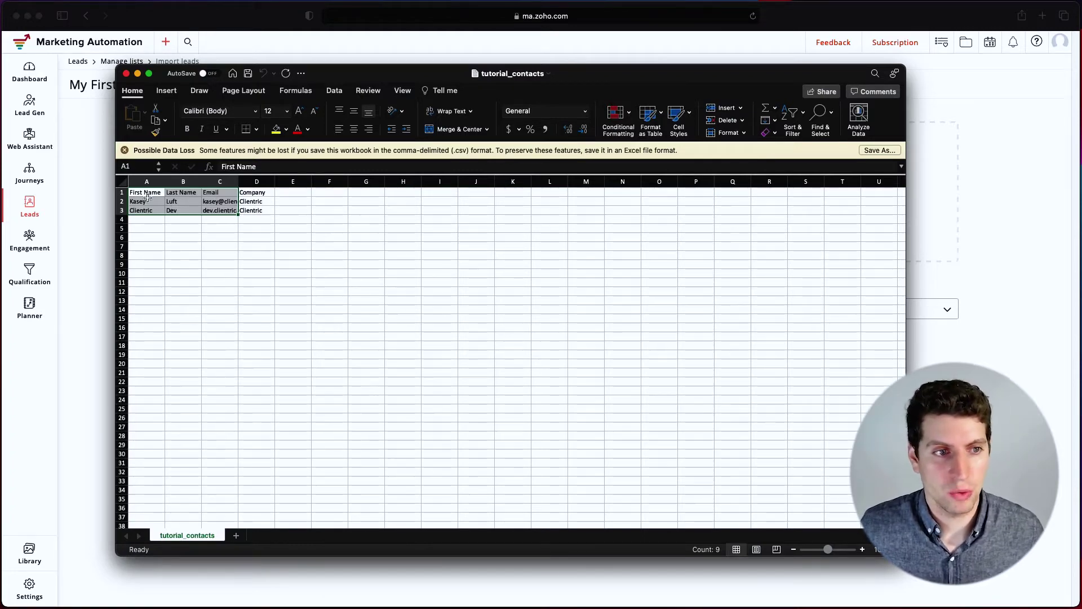
{"action": "left_click_drag", "start_coordinate": [147, 196], "coordinate": [247, 211]}
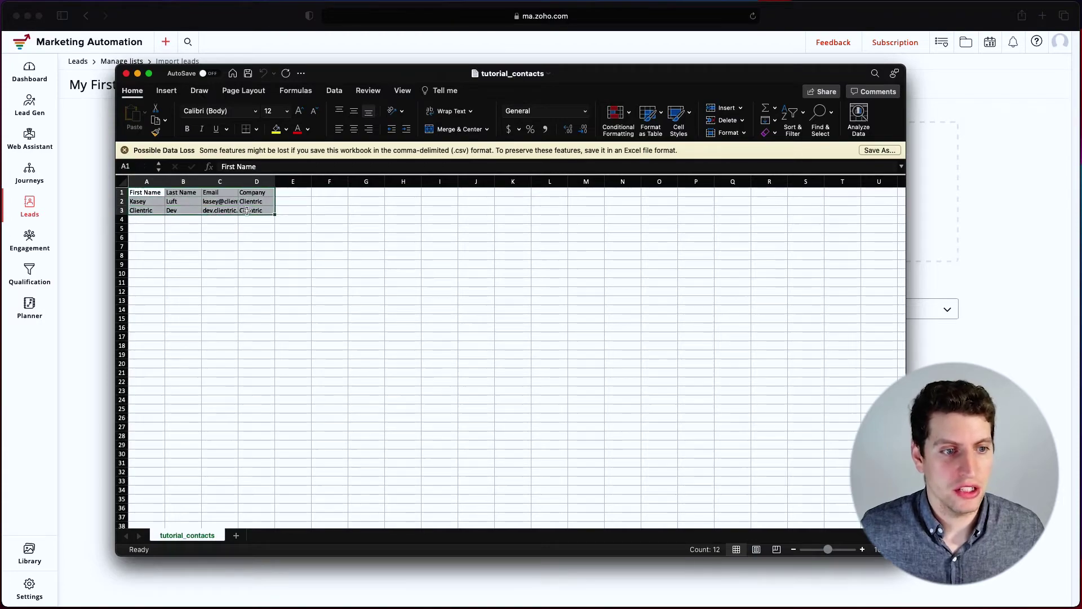
{"action": "left_click", "coordinate": [146, 196]}
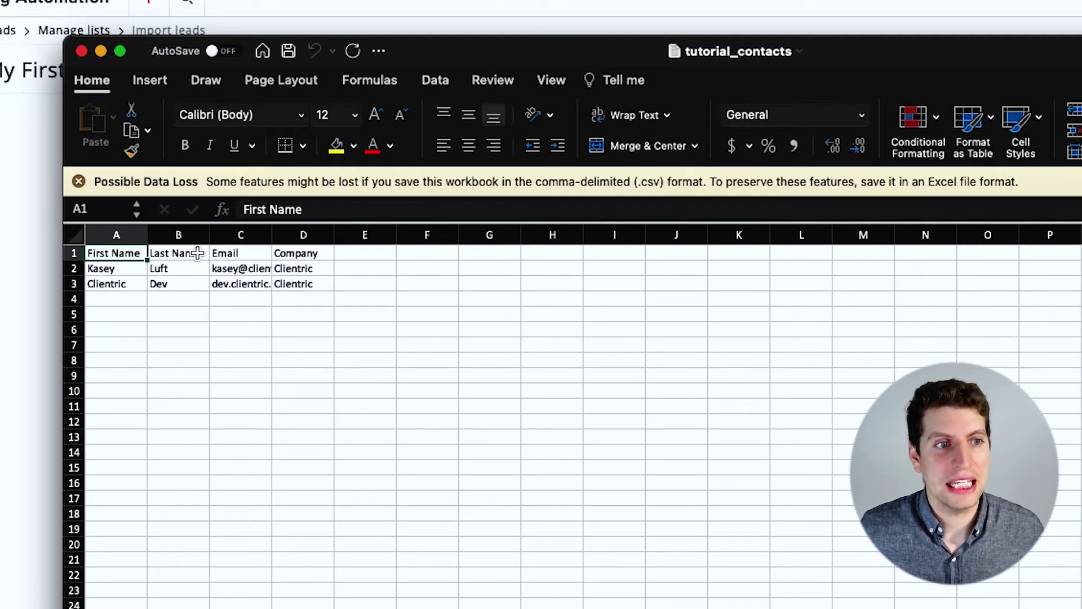
{"action": "left_click", "coordinate": [200, 193]}
{"action": "key", "text": "Right"}
{"action": "key", "text": "Right"}
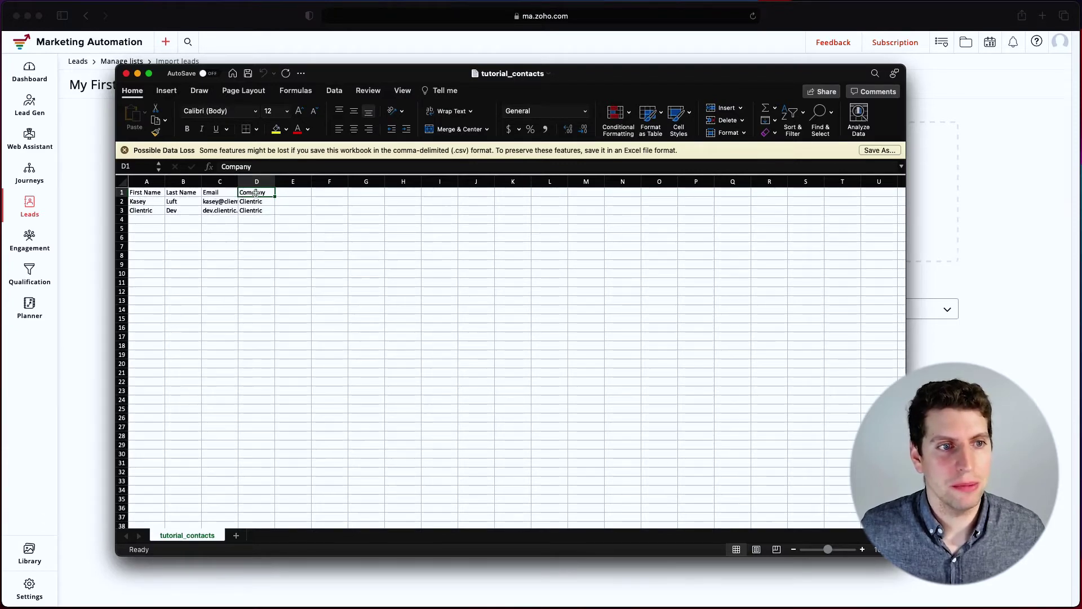
{"action": "left_click_drag", "start_coordinate": [264, 204], "coordinate": [149, 211]}
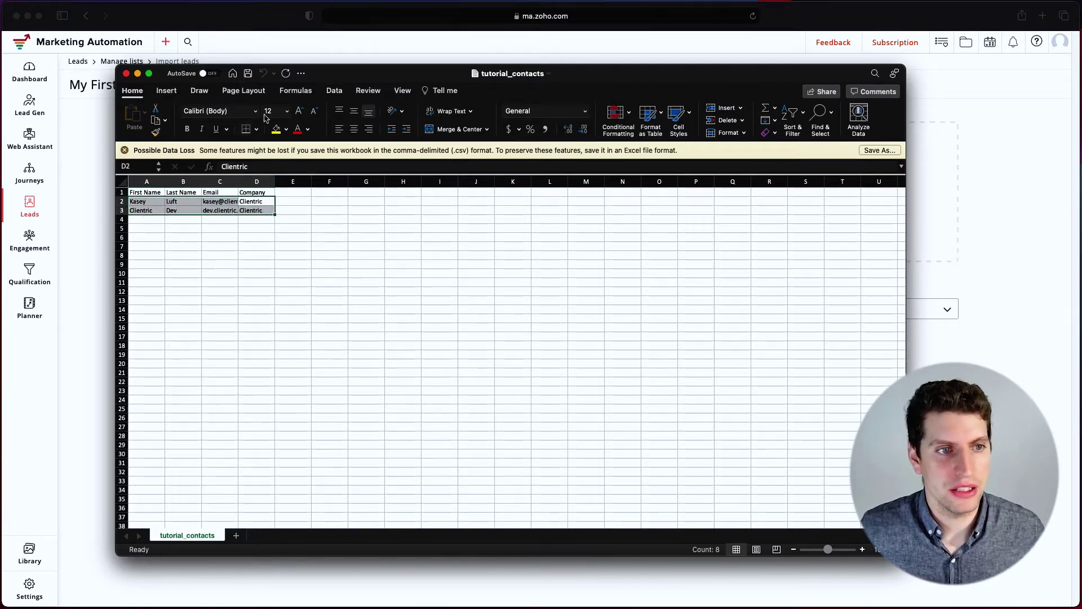
{"action": "left_click", "coordinate": [126, 77]}
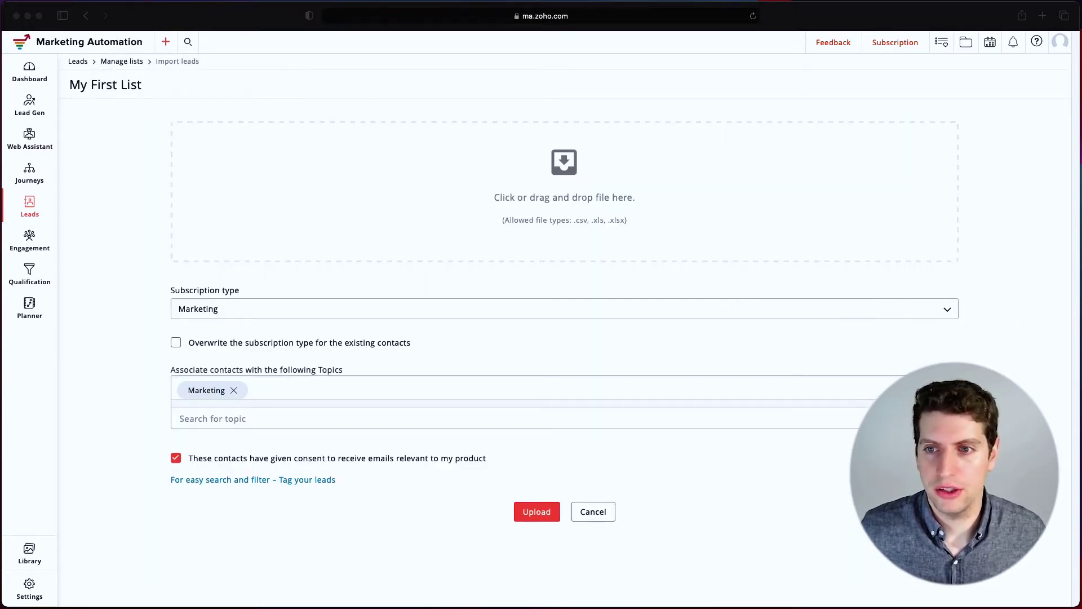
Drag tutorial_contacts.csv from the Tutorial folder onto the drop zone and upload it
{"action": "key", "text": "super+Tab"}
{"action": "left_click_drag", "start_coordinate": [561, 352], "coordinate": [499, 197]}
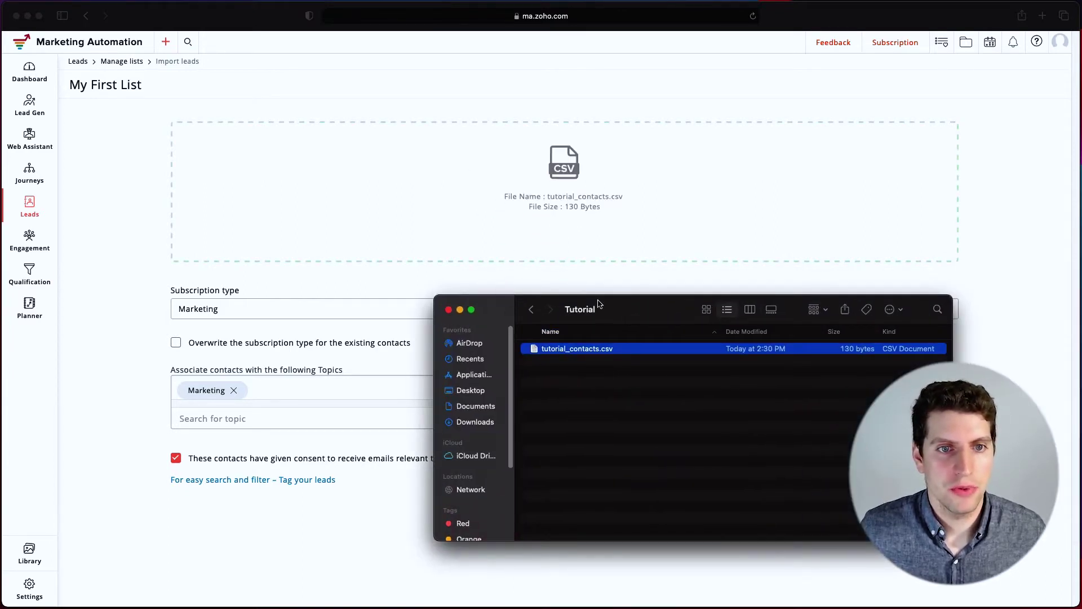
{"action": "left_click_drag", "start_coordinate": [612, 305], "coordinate": [1080, 310]}
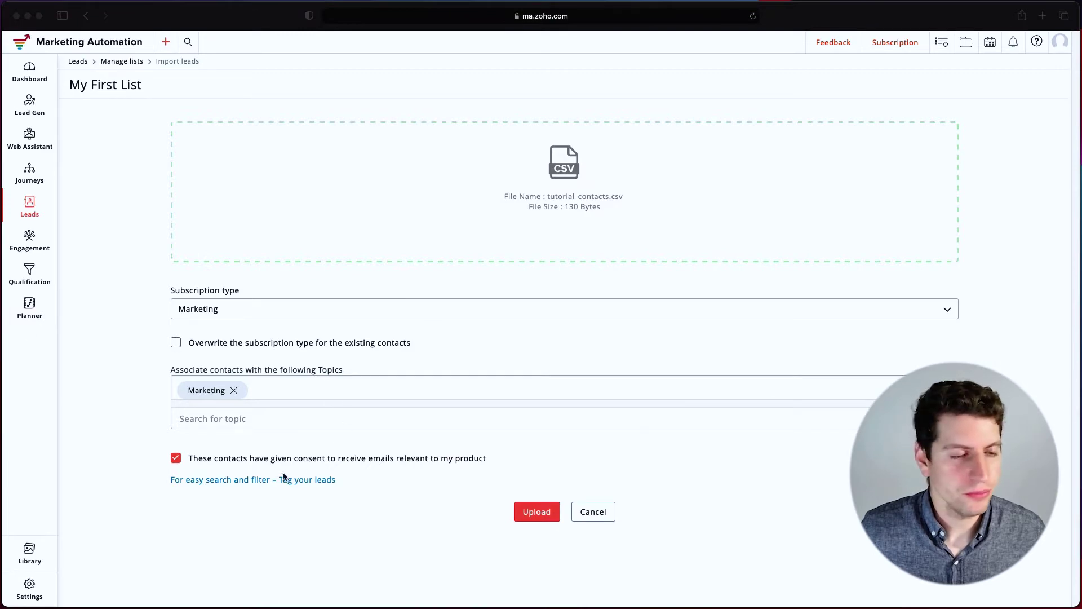
{"action": "left_click", "coordinate": [533, 512]}
{"action": "left_click", "coordinate": [525, 517]}
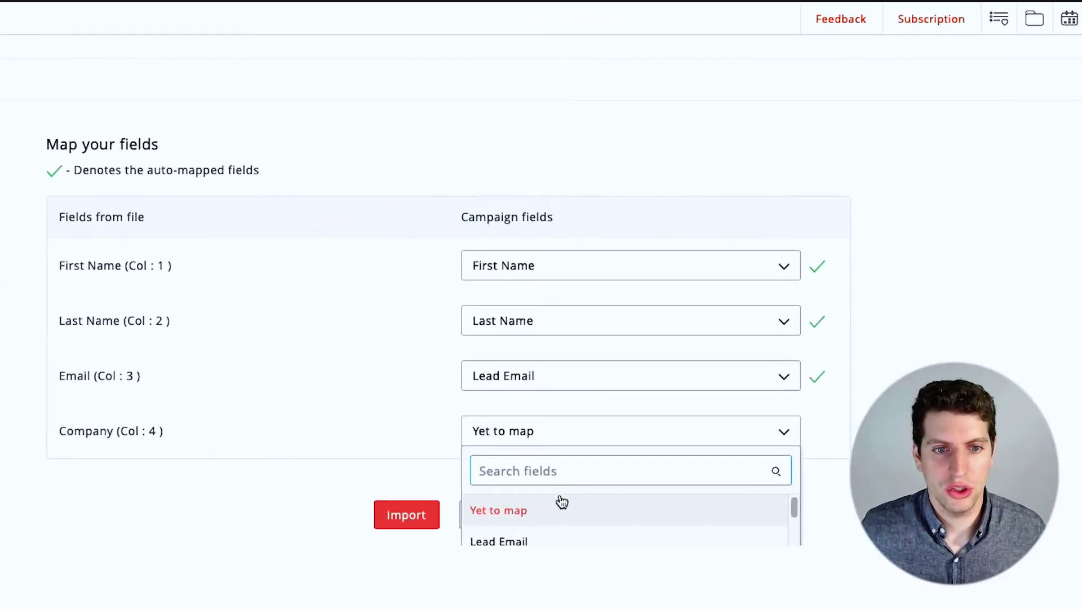
Map the file's Company column to the Company Name field
{"action": "scroll", "coordinate": [642, 372], "scroll_direction": "down", "scroll_amount": 5}
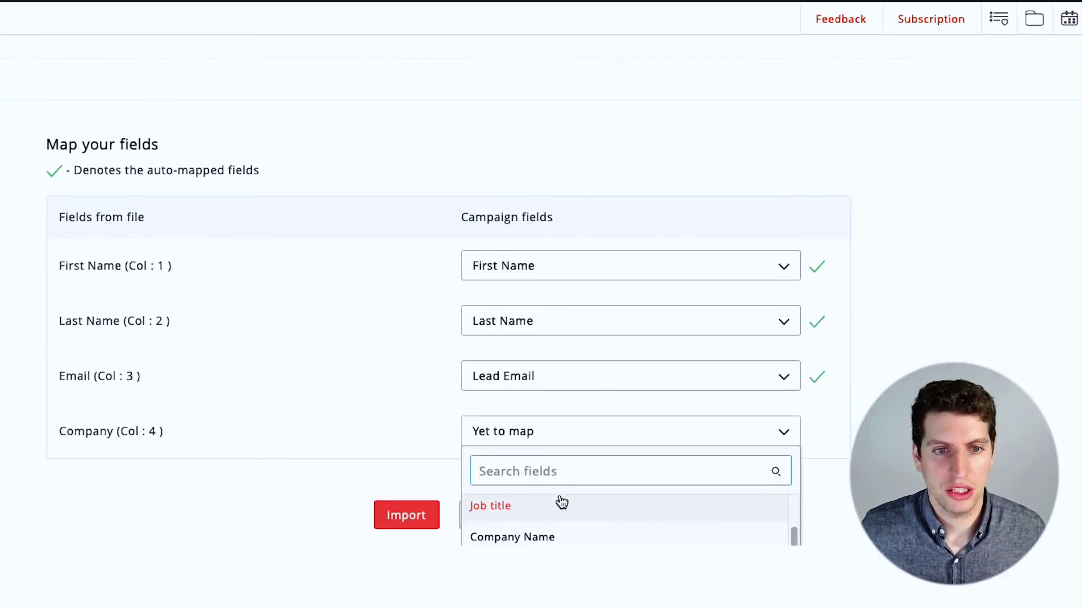
{"action": "left_click", "coordinate": [546, 536]}
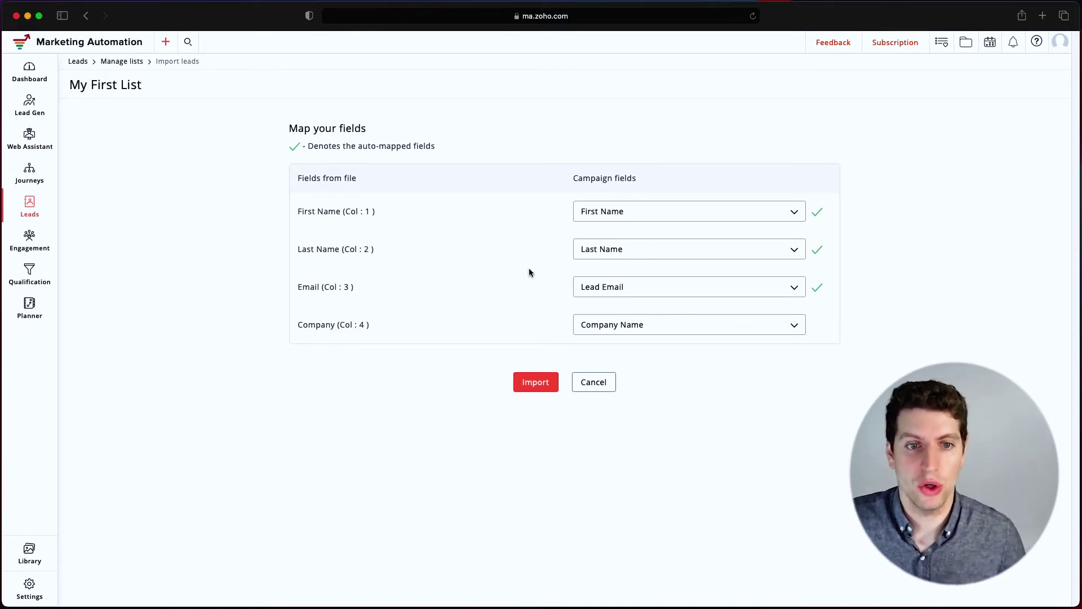
{"action": "left_click", "coordinate": [536, 383]}
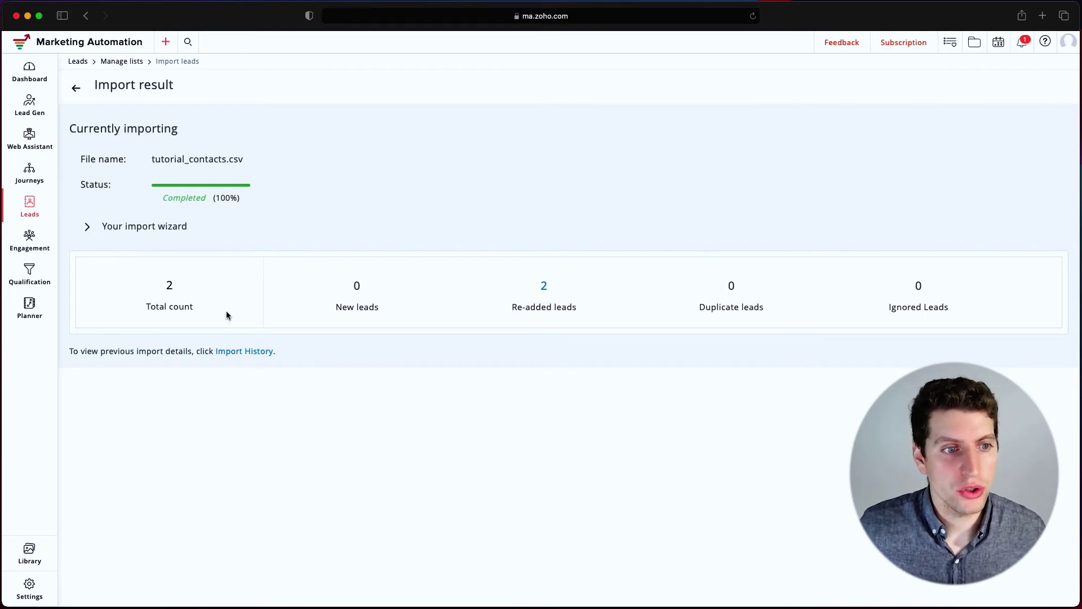
{"action": "right_click", "coordinate": [237, 352]}
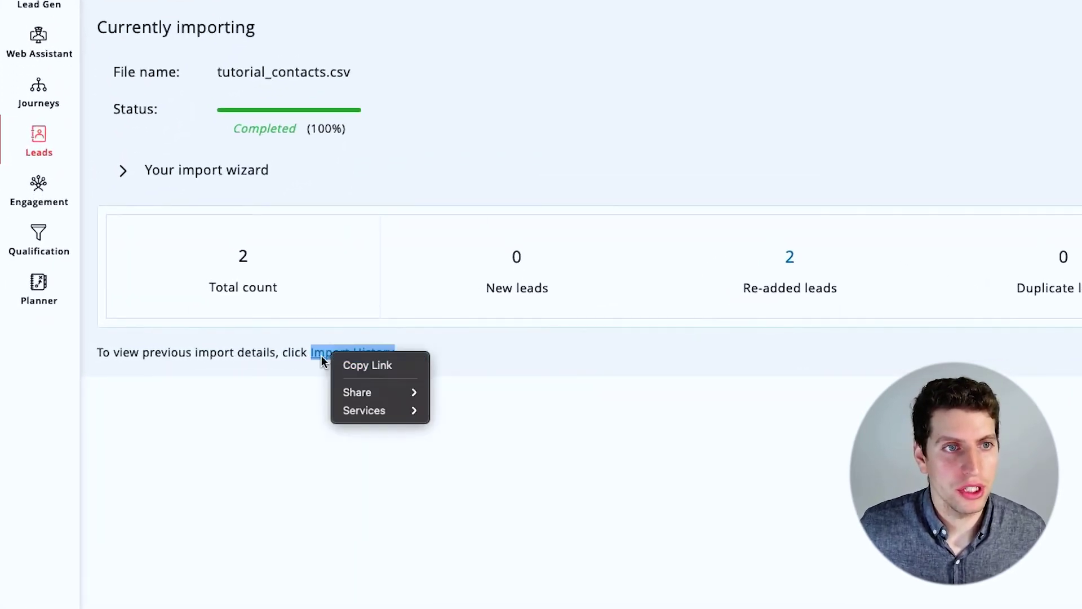
Go from Import History to All leads and confirm both contacts show company Clientric
{"action": "left_click", "coordinate": [321, 356]}
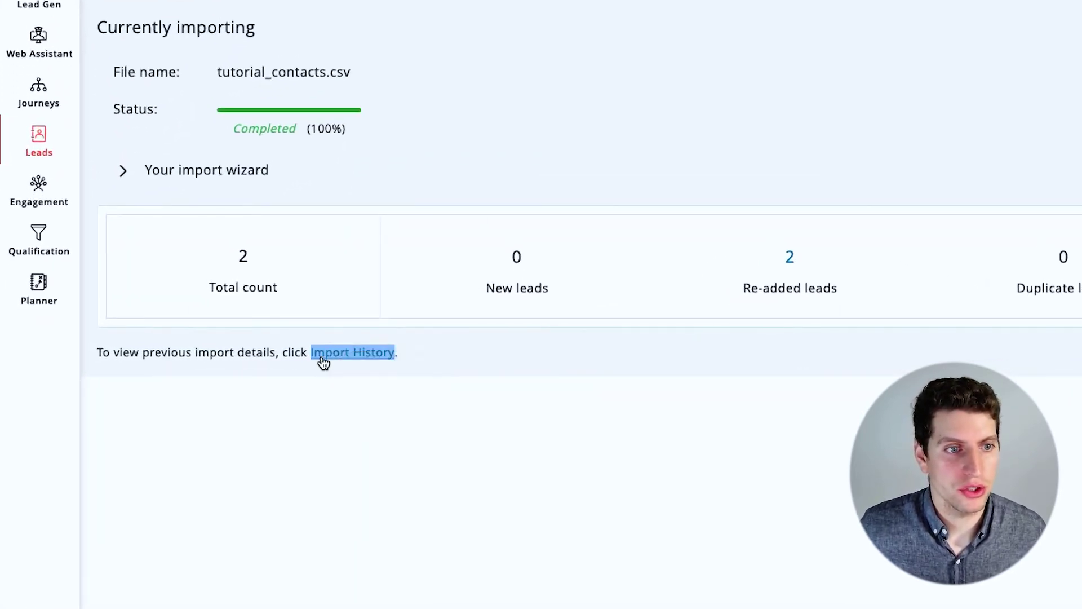
{"action": "left_click", "coordinate": [331, 355]}
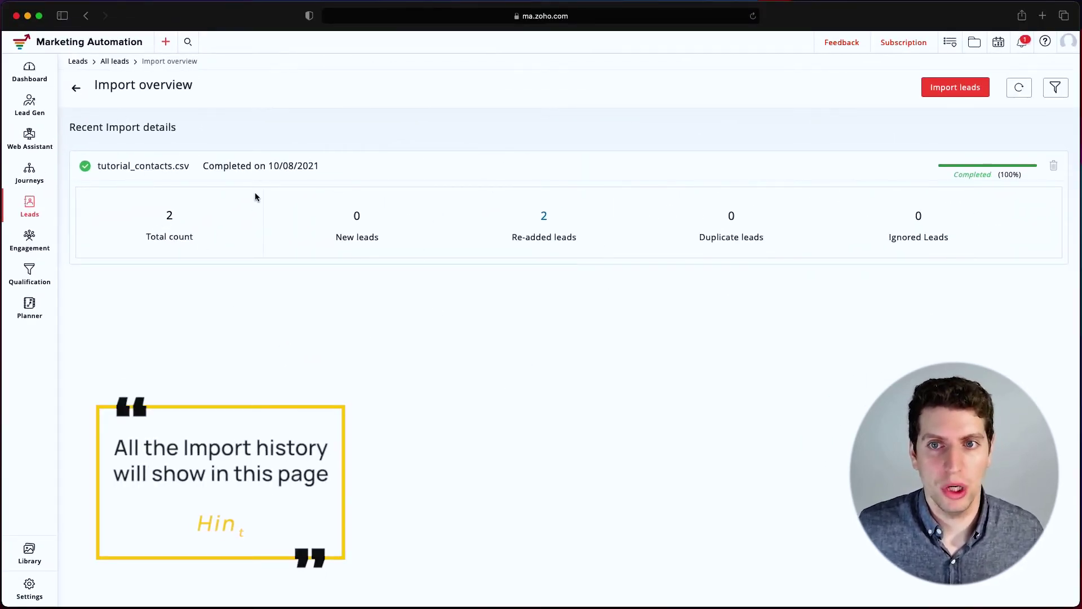
{"action": "left_click", "coordinate": [76, 92]}
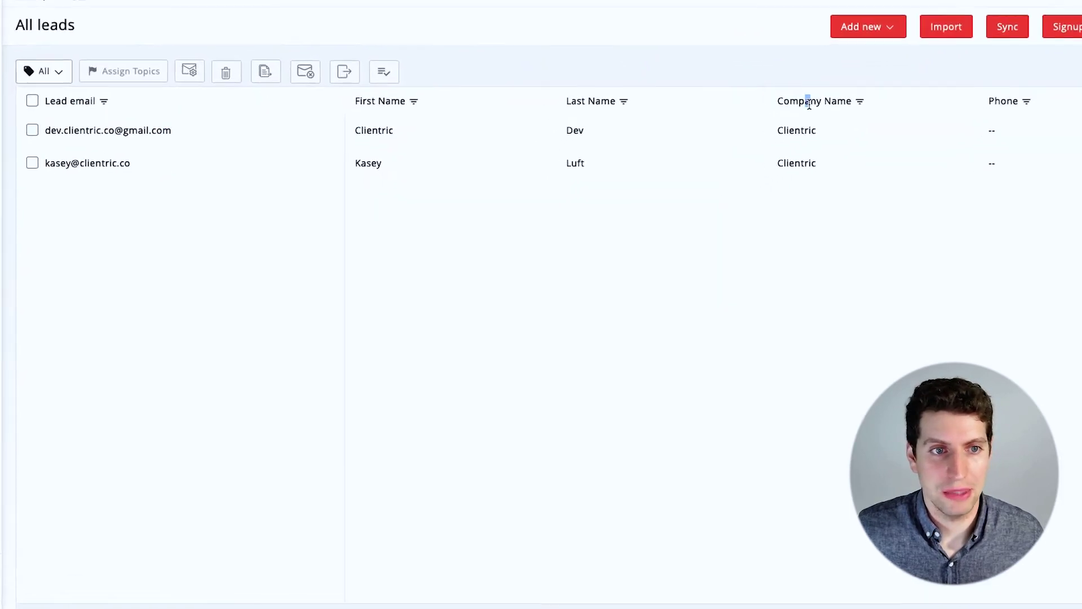
{"action": "left_click_drag", "start_coordinate": [809, 104], "coordinate": [811, 162]}
{"action": "left_click", "coordinate": [828, 198]}
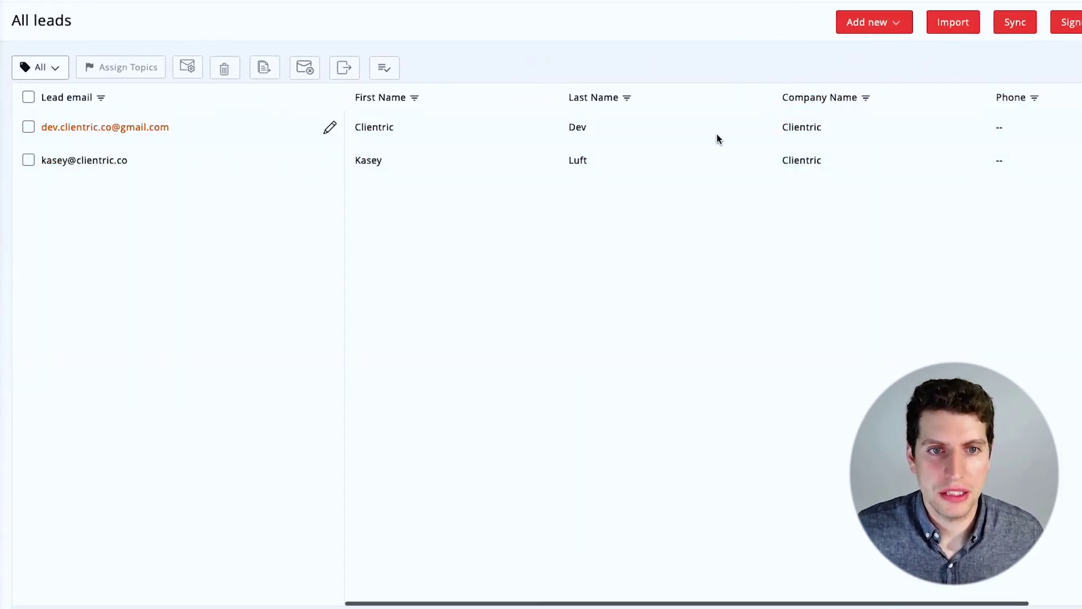